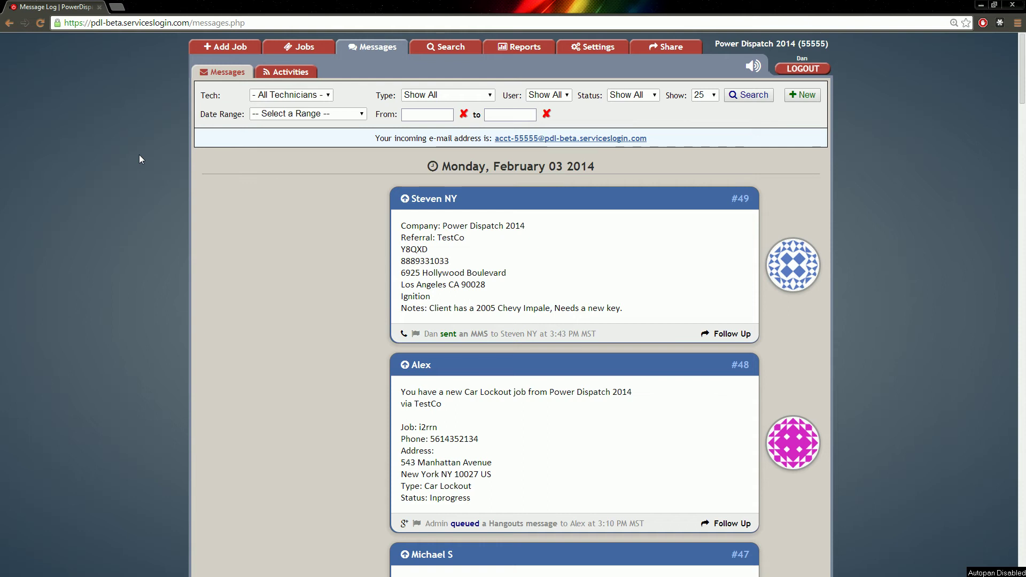
Show the Activities feed under Messages
{"action": "left_click", "coordinate": [271, 74]}
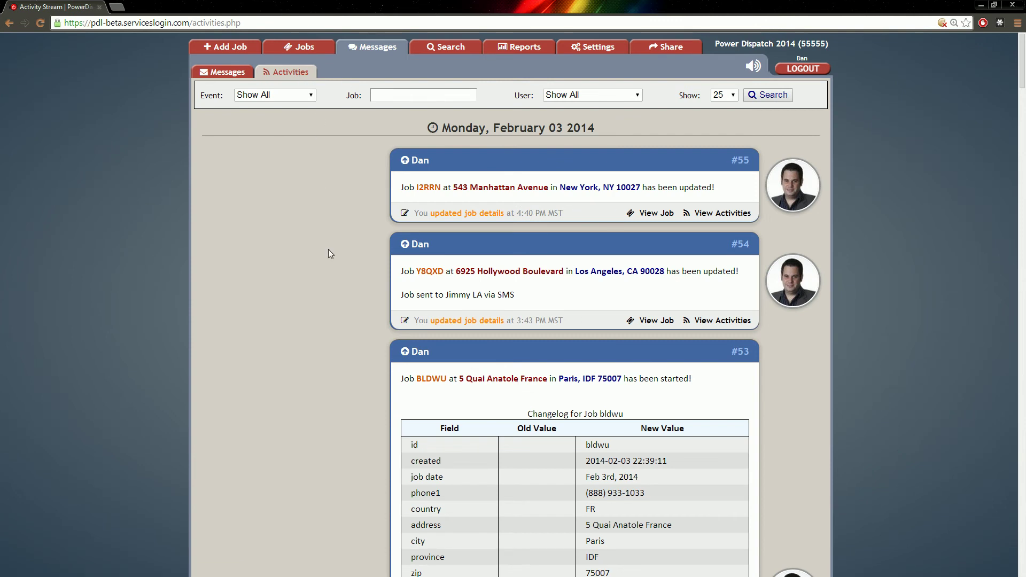
{"action": "scroll", "coordinate": [318, 254], "scroll_direction": "down", "scroll_amount": 3}
{"action": "scroll", "coordinate": [318, 254], "scroll_direction": "down", "scroll_amount": 3}
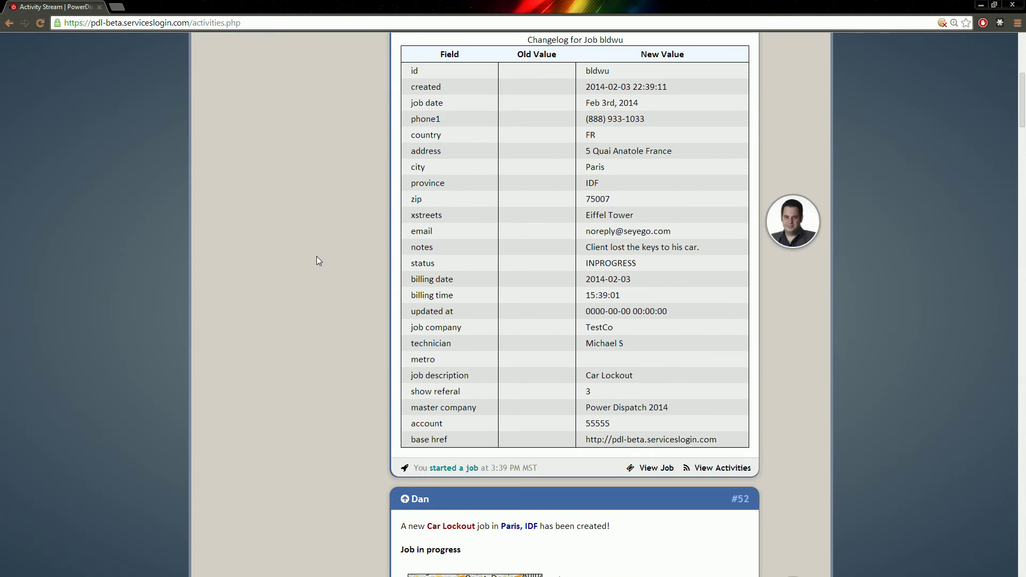
{"action": "scroll", "coordinate": [317, 255], "scroll_direction": "down", "scroll_amount": 4}
{"action": "scroll", "coordinate": [317, 256], "scroll_direction": "up", "scroll_amount": 1}
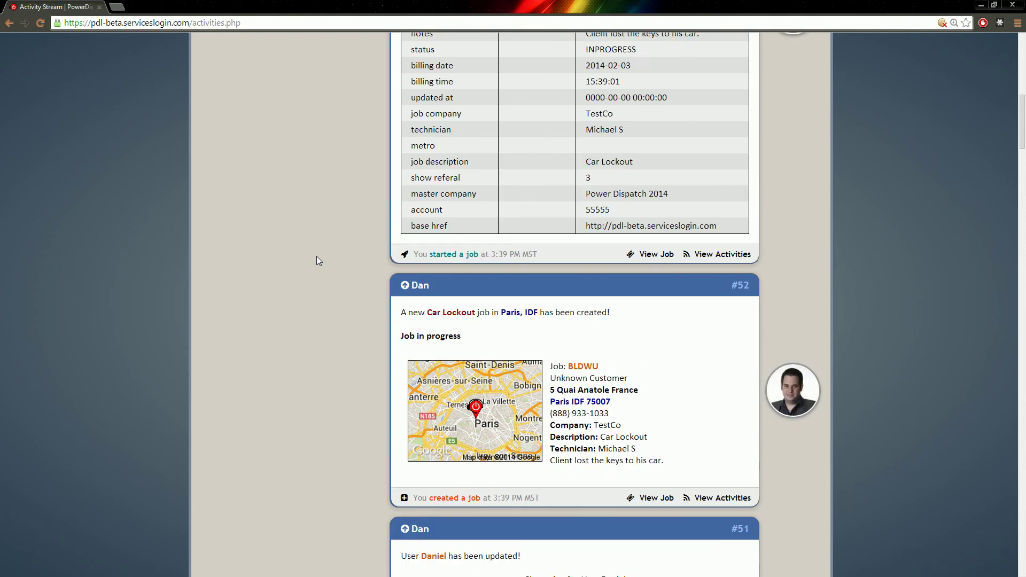
{"action": "scroll", "coordinate": [317, 256], "scroll_direction": "up", "scroll_amount": 6}
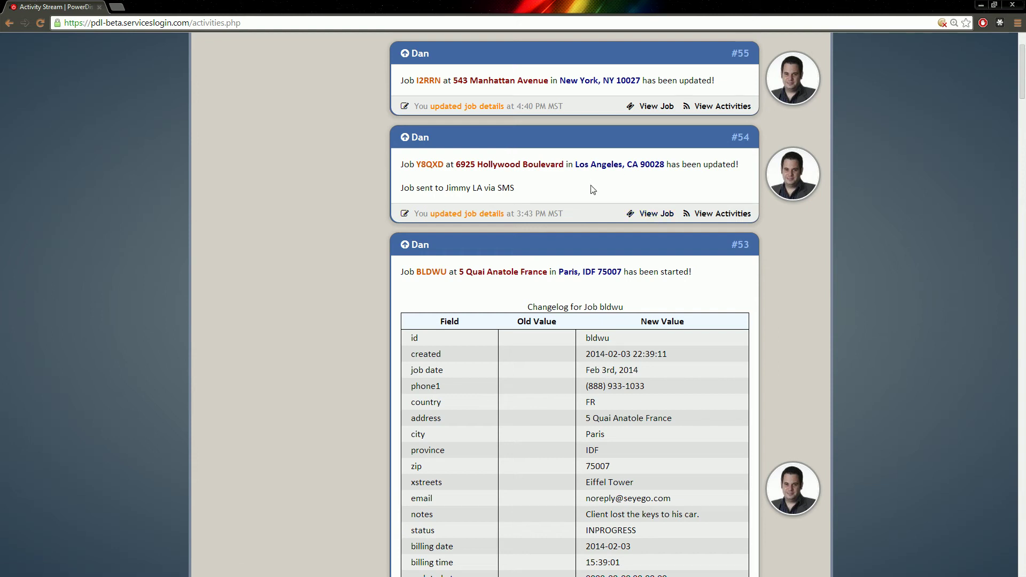
Open job Y8QXD's detail page from its activity card
{"action": "left_click", "coordinate": [652, 214]}
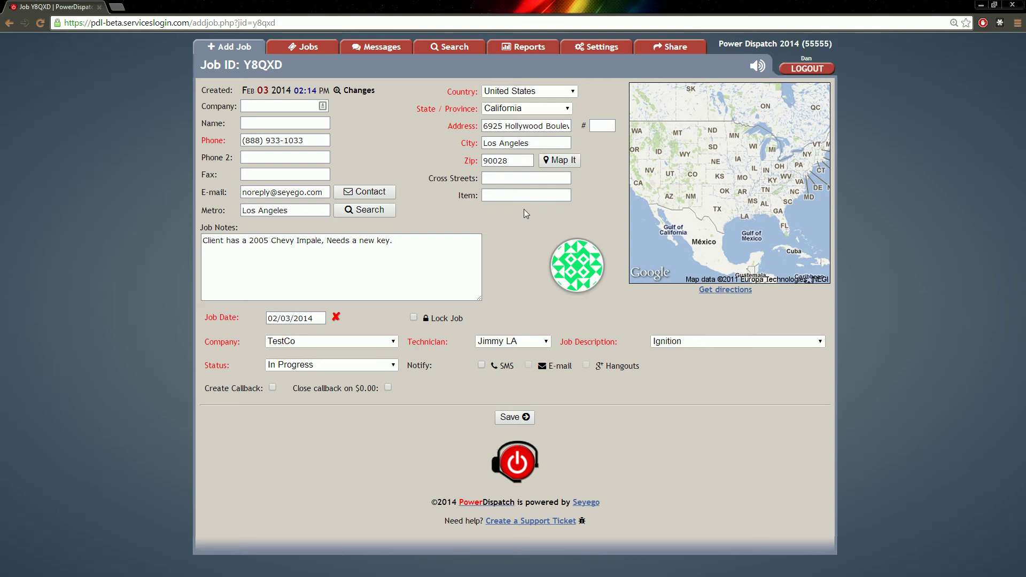
Review job Y8QXD's change history, then return to the Jobs board
{"action": "left_click", "coordinate": [367, 91]}
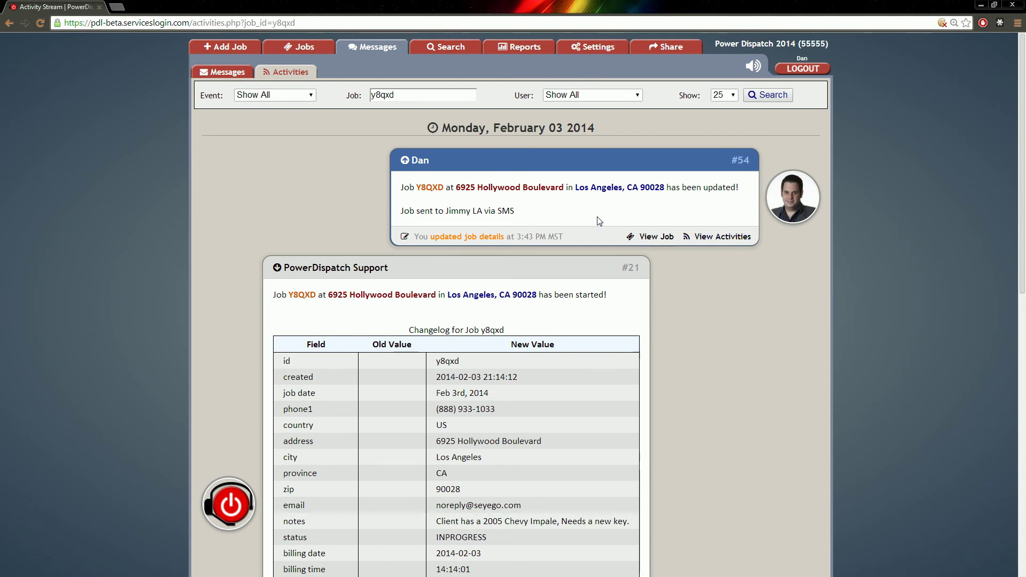
{"action": "scroll", "coordinate": [678, 279], "scroll_direction": "down", "scroll_amount": 8}
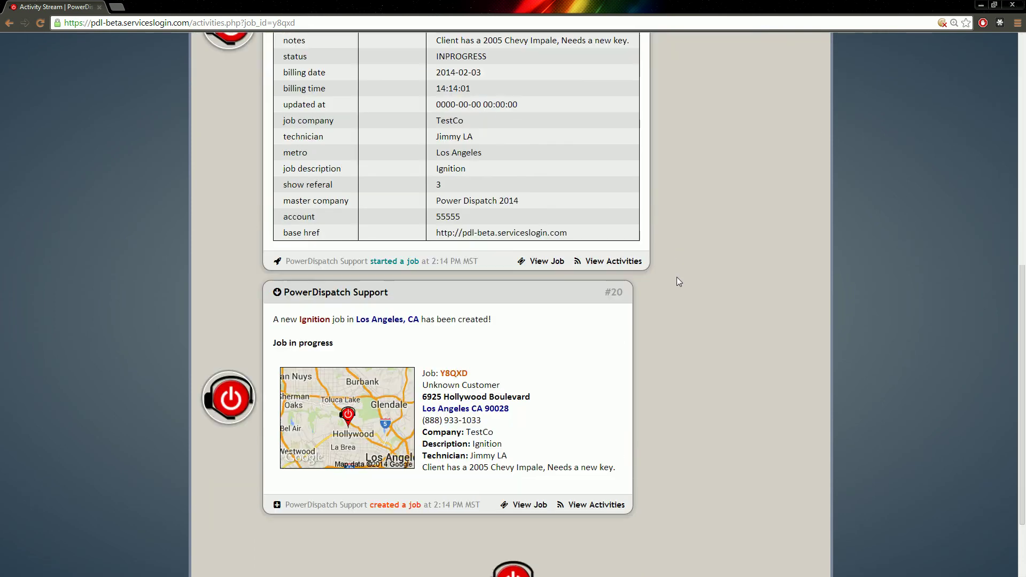
{"action": "scroll", "coordinate": [677, 280], "scroll_direction": "down", "scroll_amount": 3}
{"action": "scroll", "coordinate": [677, 279], "scroll_direction": "up", "scroll_amount": 4}
{"action": "scroll", "coordinate": [678, 280], "scroll_direction": "up", "scroll_amount": 2}
{"action": "scroll", "coordinate": [677, 277], "scroll_direction": "up", "scroll_amount": 5}
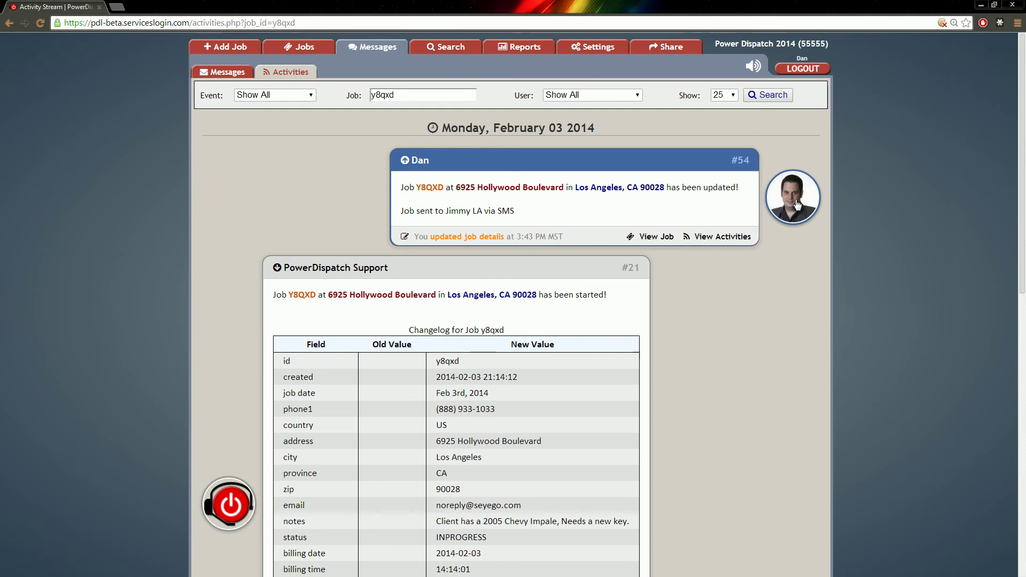
{"action": "left_click", "coordinate": [302, 45]}
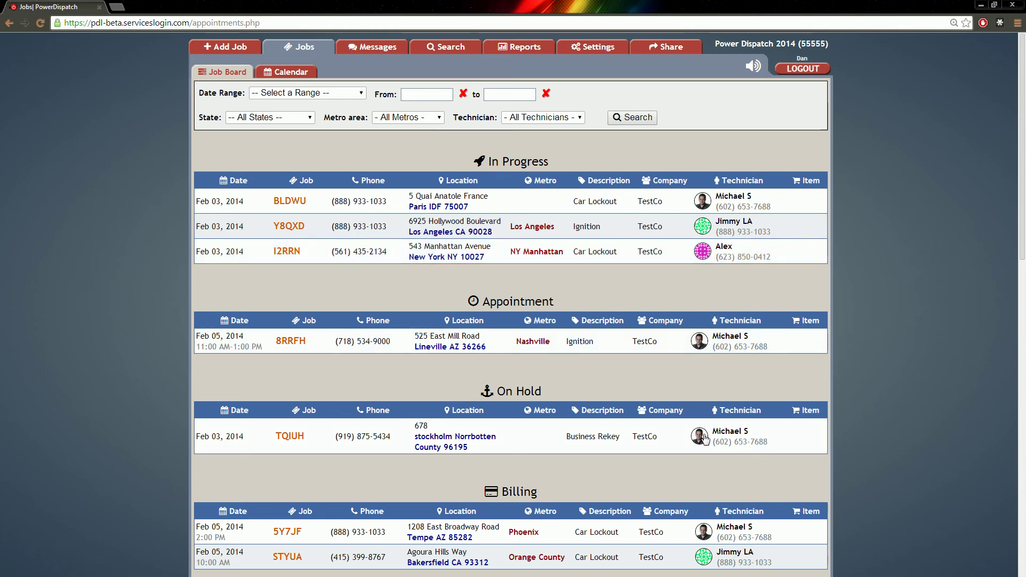
Open job BLDWU from the In Progress table
{"action": "left_click", "coordinate": [646, 207]}
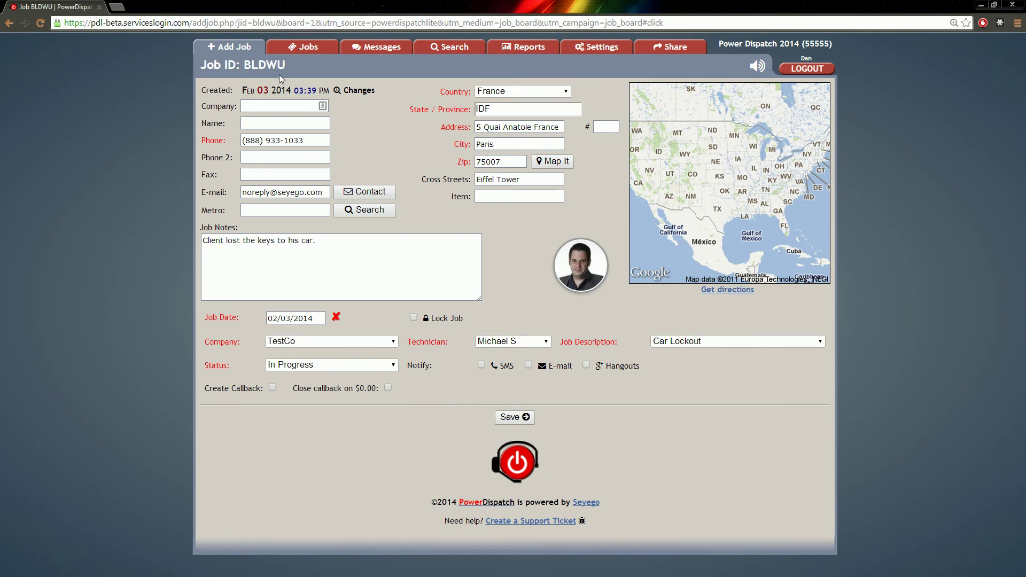
Select job BLDWU's ID heading and its e-mail address on the job page
{"action": "triple_click", "coordinate": [269, 66]}
{"action": "double_click", "coordinate": [263, 65]}
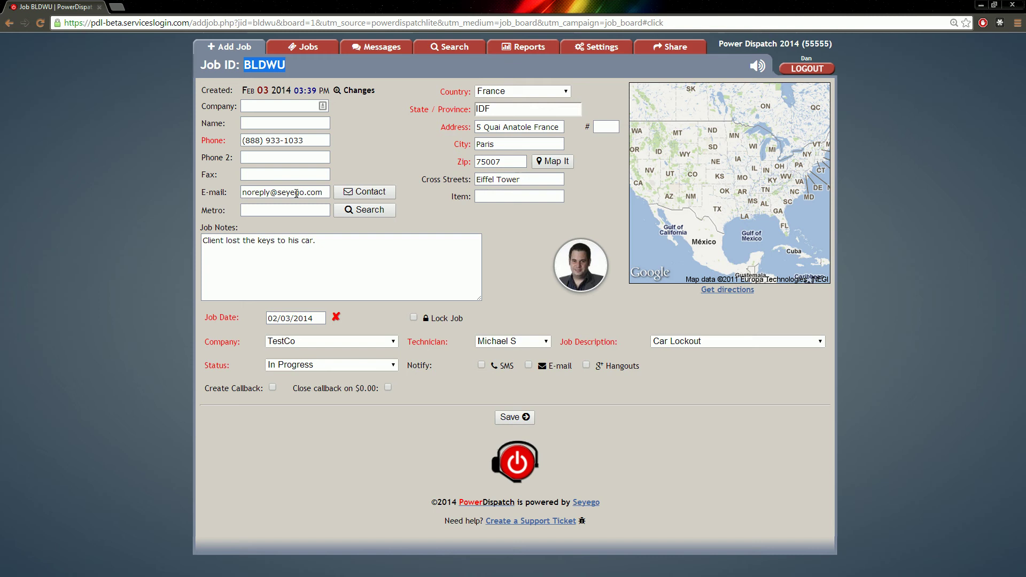
{"action": "left_click_drag", "start_coordinate": [243, 192], "coordinate": [323, 193]}
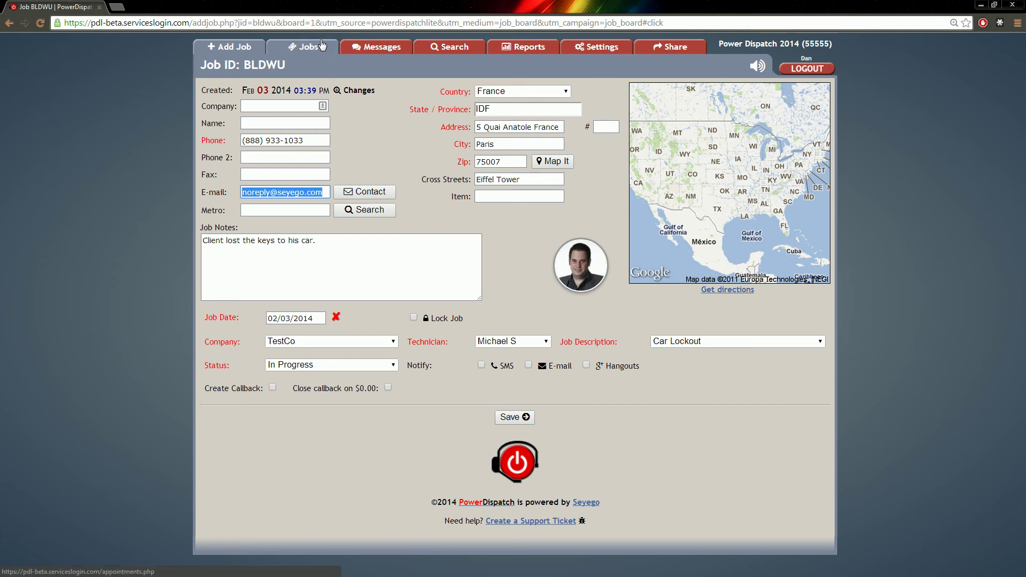
Return to the Jobs board with its February 2014 calendar, then go to Settings
{"action": "left_click", "coordinate": [323, 46]}
{"action": "scroll", "coordinate": [524, 302], "scroll_direction": "down", "scroll_amount": 8}
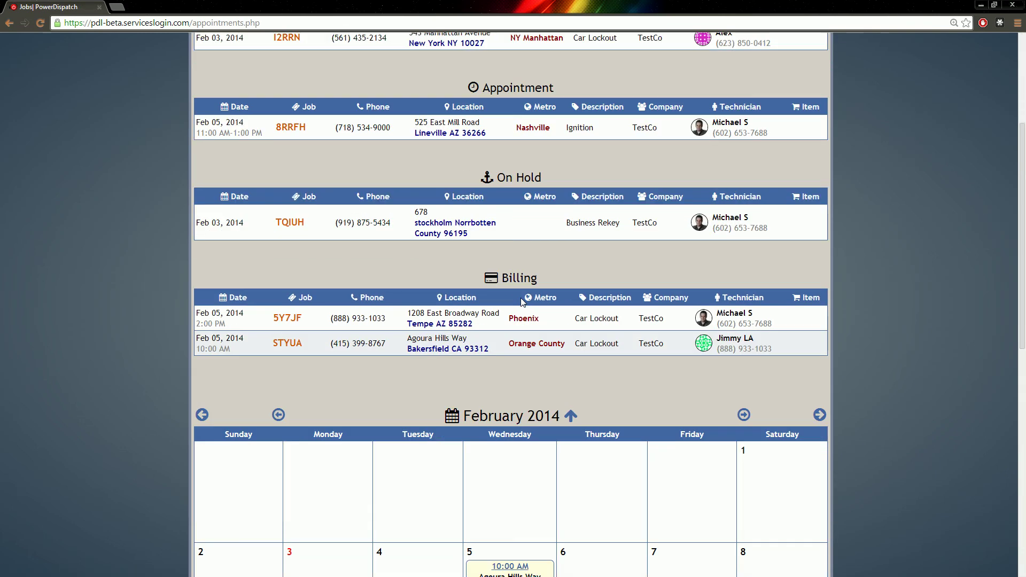
{"action": "scroll", "coordinate": [523, 302], "scroll_direction": "down", "scroll_amount": 5}
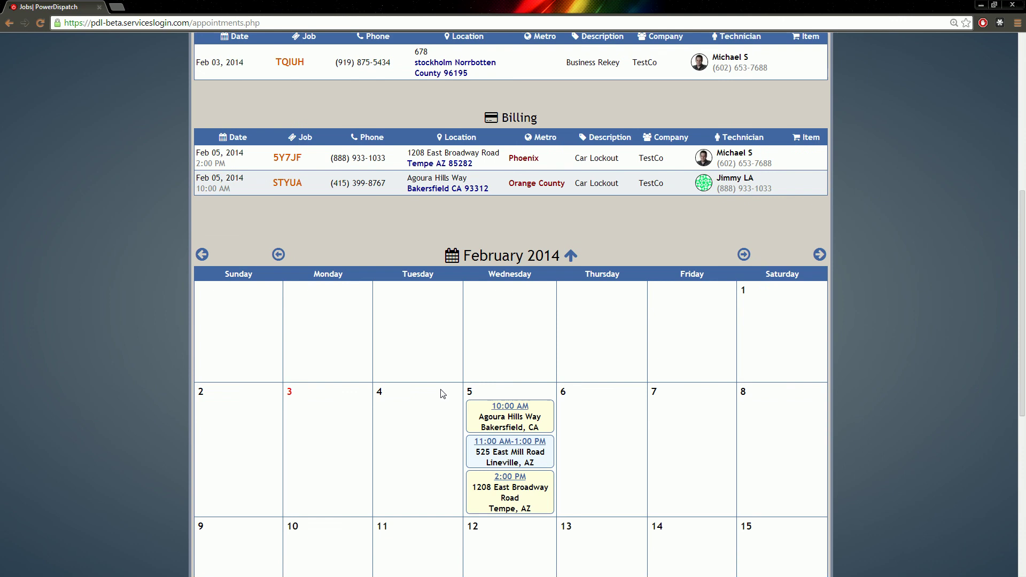
{"action": "scroll", "coordinate": [423, 418], "scroll_direction": "down", "scroll_amount": 2}
{"action": "scroll", "coordinate": [423, 417], "scroll_direction": "down", "scroll_amount": 1}
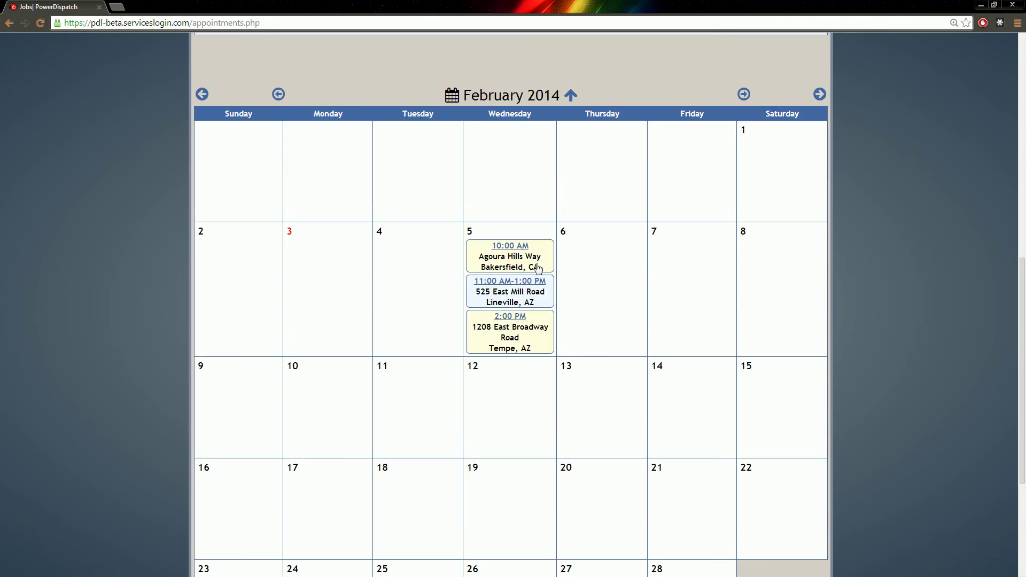
{"action": "scroll", "coordinate": [609, 309], "scroll_direction": "down", "scroll_amount": 3}
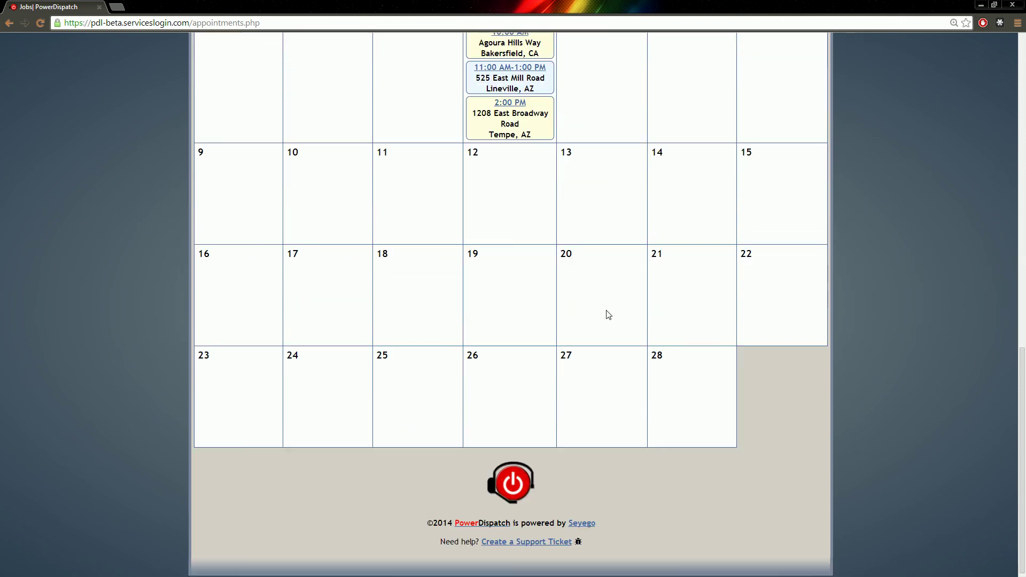
{"action": "scroll", "coordinate": [606, 314], "scroll_direction": "up", "scroll_amount": 3}
{"action": "scroll", "coordinate": [607, 314], "scroll_direction": "up", "scroll_amount": 3}
{"action": "scroll", "coordinate": [606, 311], "scroll_direction": "up", "scroll_amount": 3}
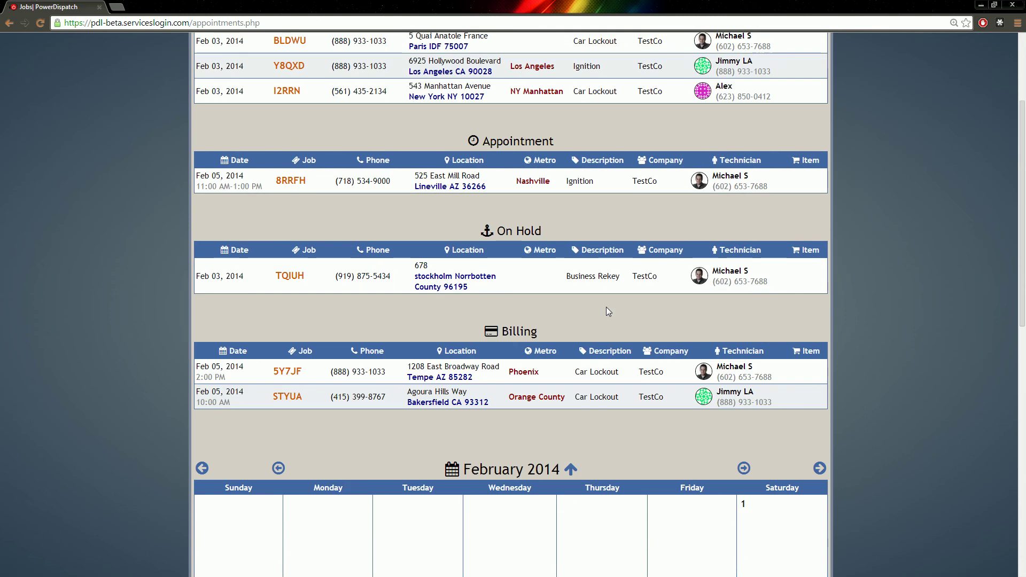
{"action": "scroll", "coordinate": [606, 309], "scroll_direction": "up", "scroll_amount": 3}
{"action": "left_click", "coordinate": [593, 47]}
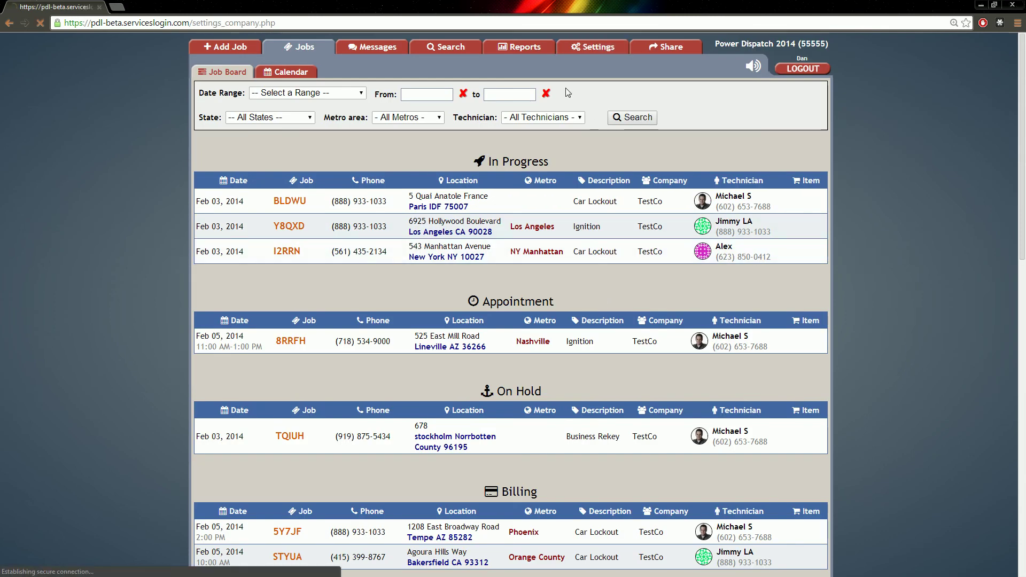
Enable Twilio for SMS in System Settings and focus the Auth Token field
{"action": "left_click", "coordinate": [545, 72]}
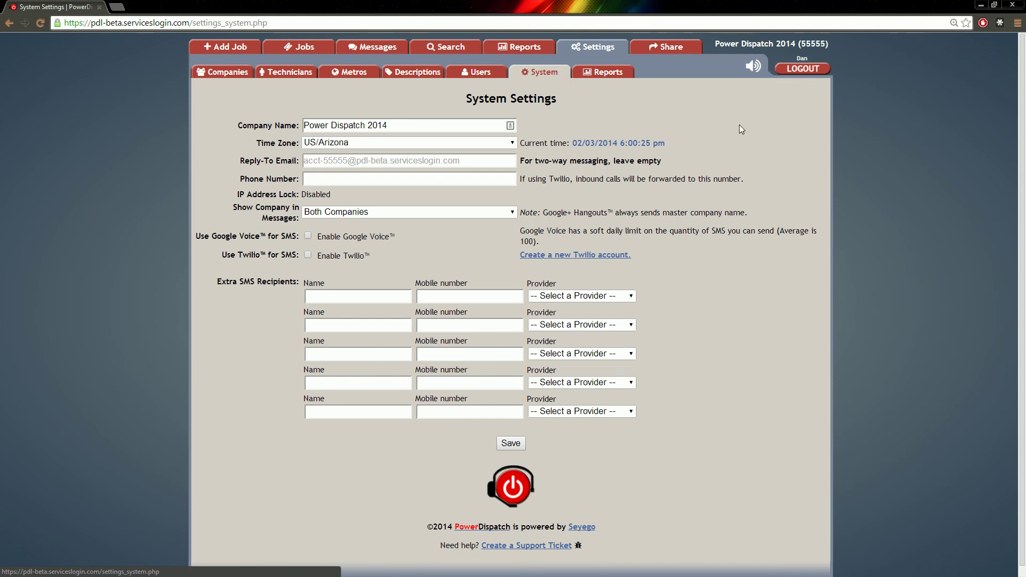
{"action": "left_click", "coordinate": [306, 255]}
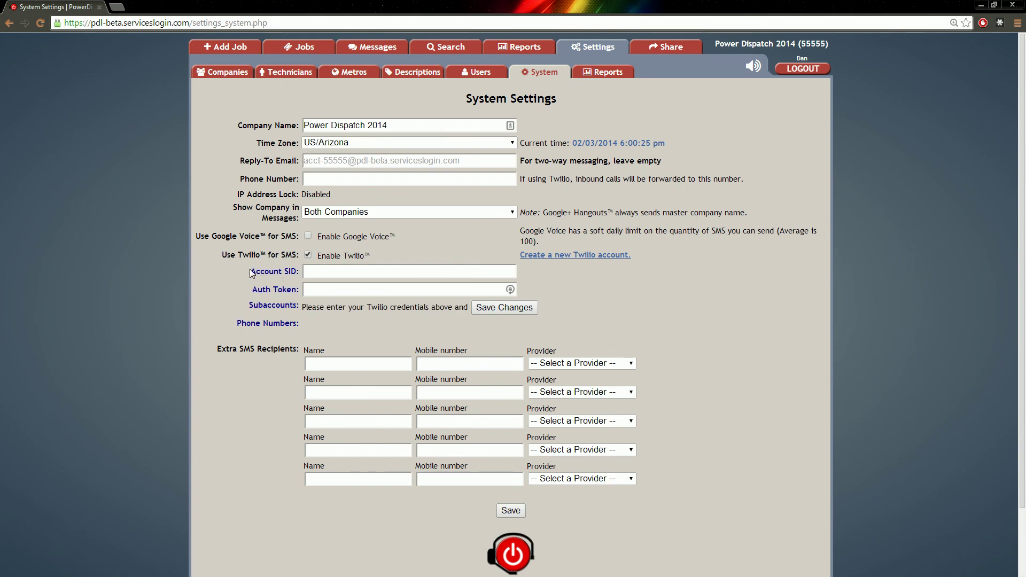
{"action": "triple_click", "coordinate": [251, 273]}
{"action": "left_click", "coordinate": [276, 290]}
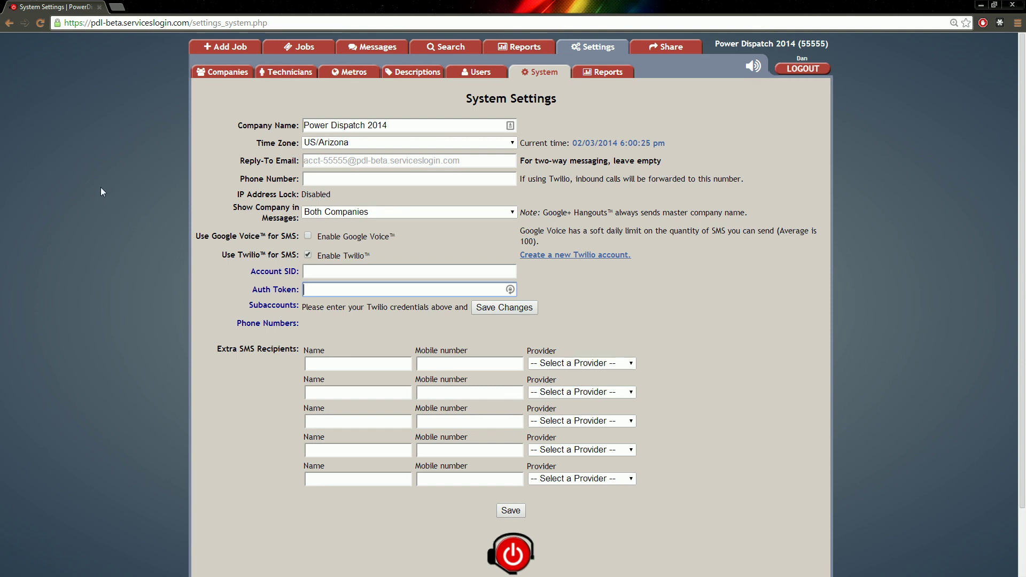
Remove Daniel's Edit Users permission in Settings > Users and save his account
{"action": "left_click", "coordinate": [478, 73]}
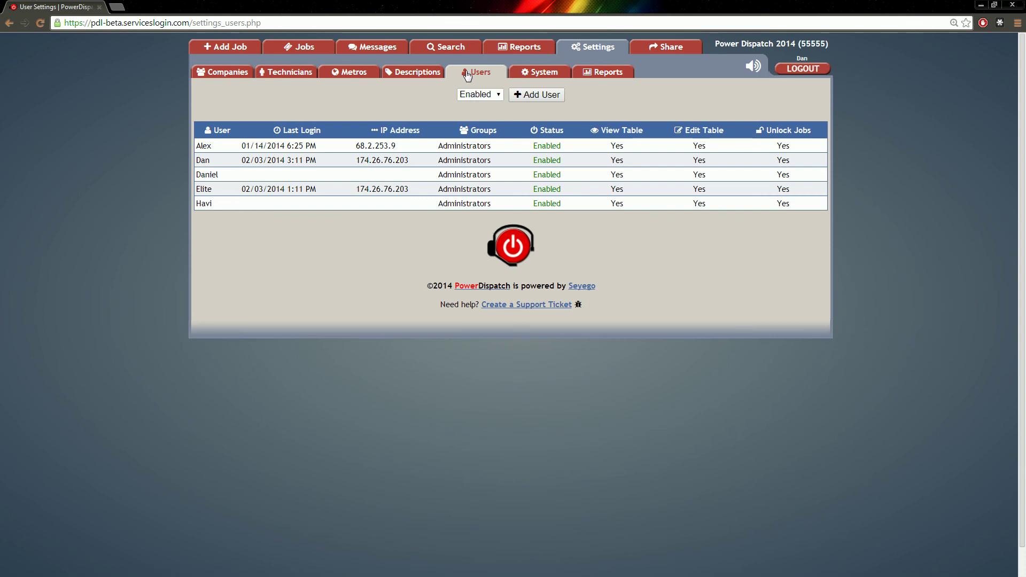
{"action": "left_click", "coordinate": [401, 174]}
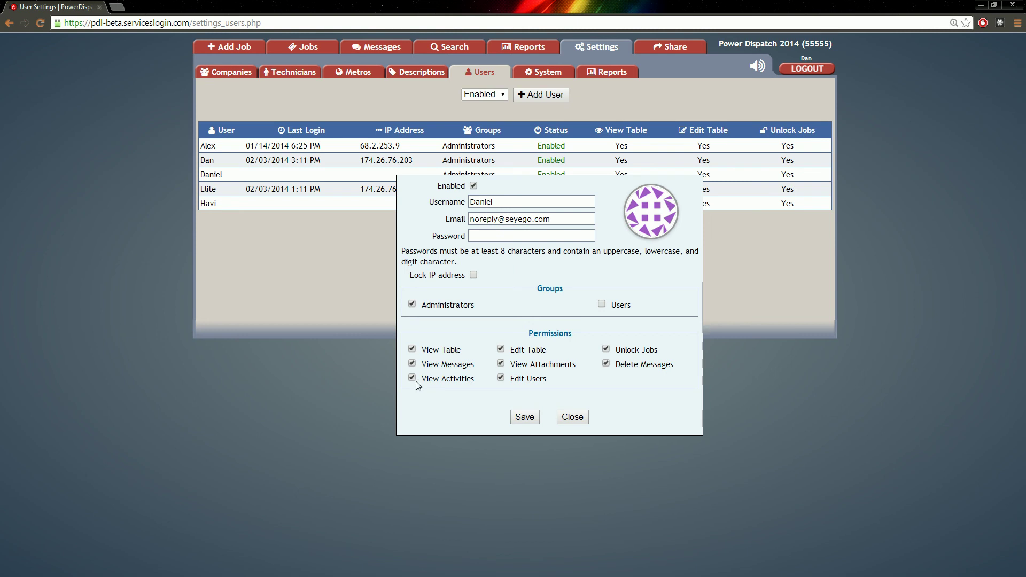
{"action": "left_click_drag", "start_coordinate": [420, 379], "coordinate": [477, 381]}
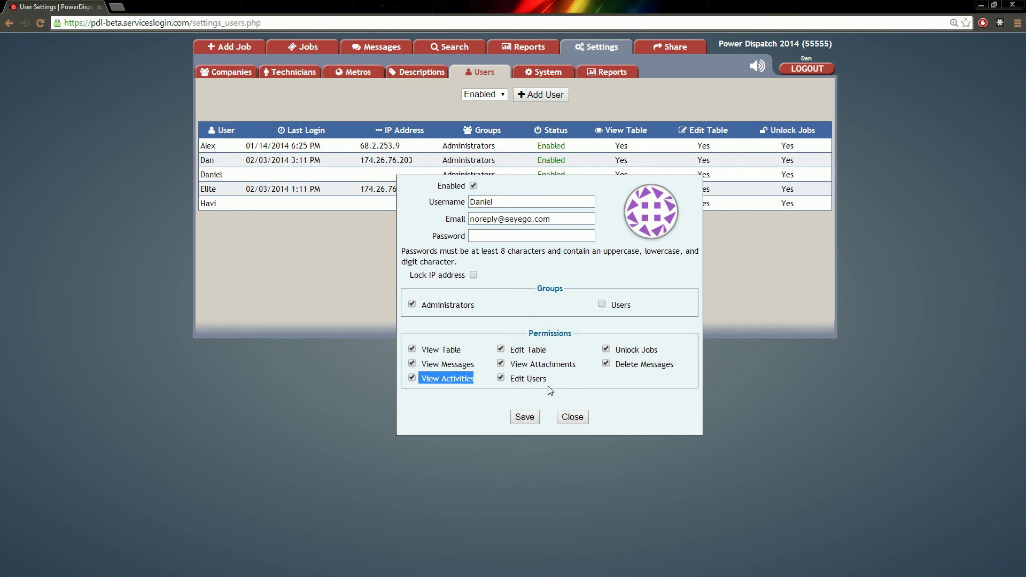
{"action": "left_click_drag", "start_coordinate": [561, 384], "coordinate": [513, 384]}
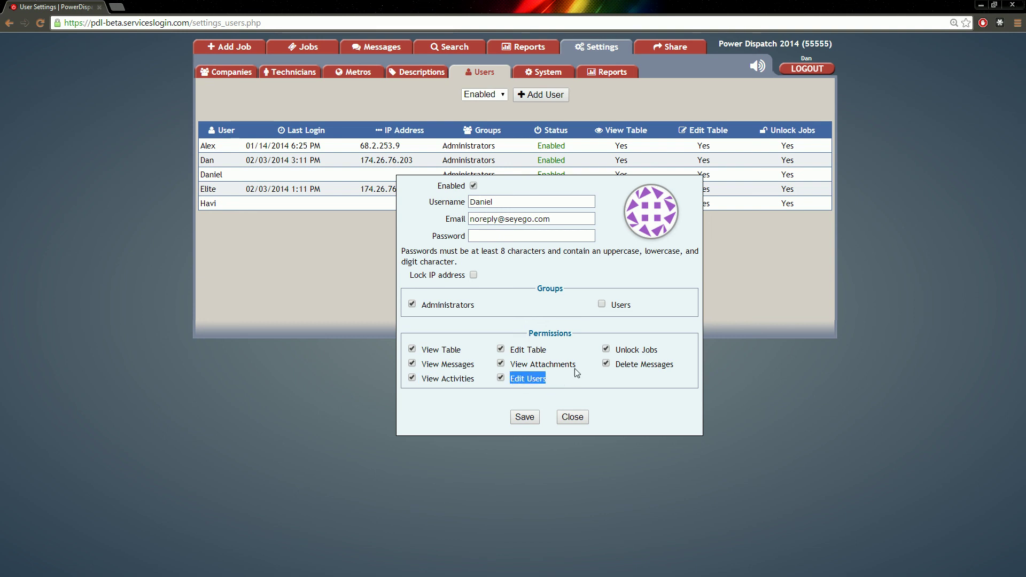
{"action": "left_click", "coordinate": [502, 379]}
{"action": "left_click", "coordinate": [526, 417]}
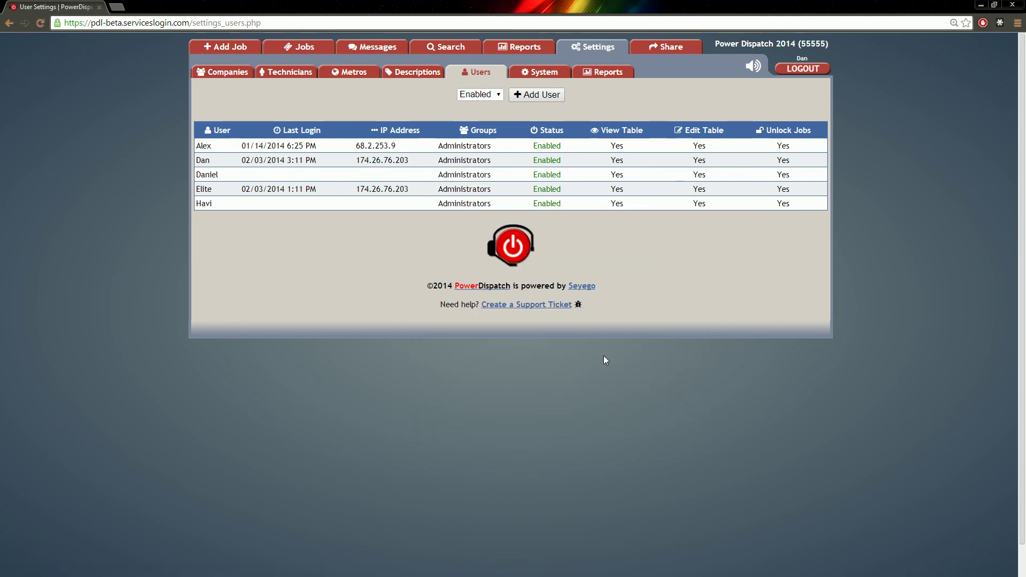
Start a new job and browse the Country list, keeping United States
{"action": "left_click", "coordinate": [227, 47]}
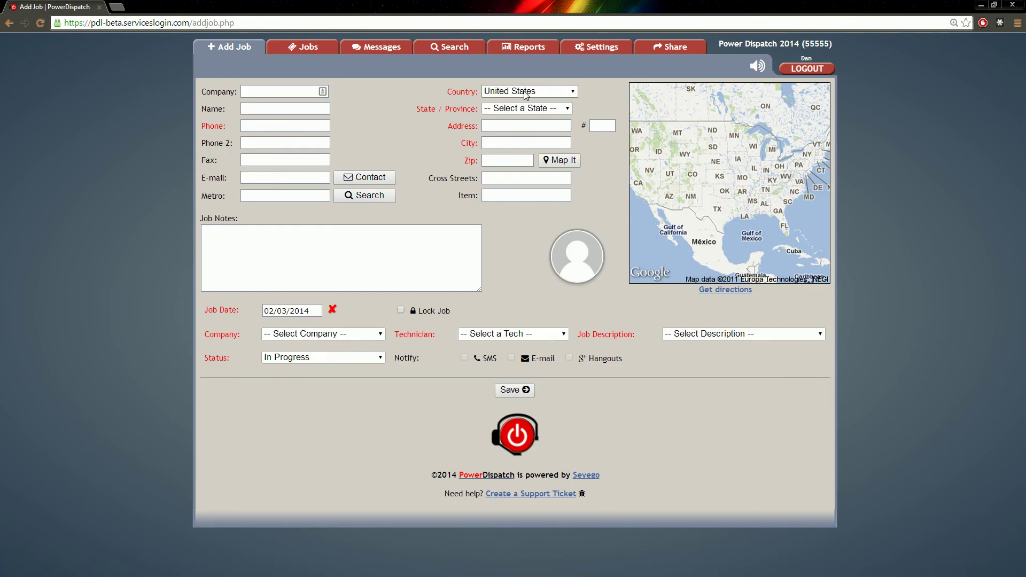
{"action": "left_click", "coordinate": [542, 92]}
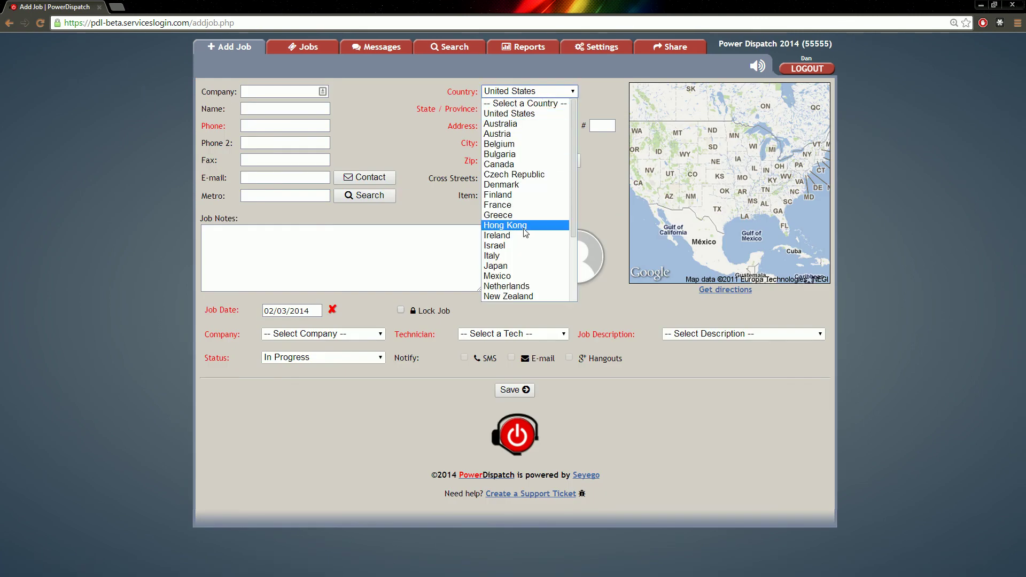
{"action": "scroll", "coordinate": [525, 232], "scroll_direction": "down", "scroll_amount": 3}
{"action": "scroll", "coordinate": [525, 237], "scroll_direction": "up", "scroll_amount": 3}
{"action": "left_click", "coordinate": [609, 158]}
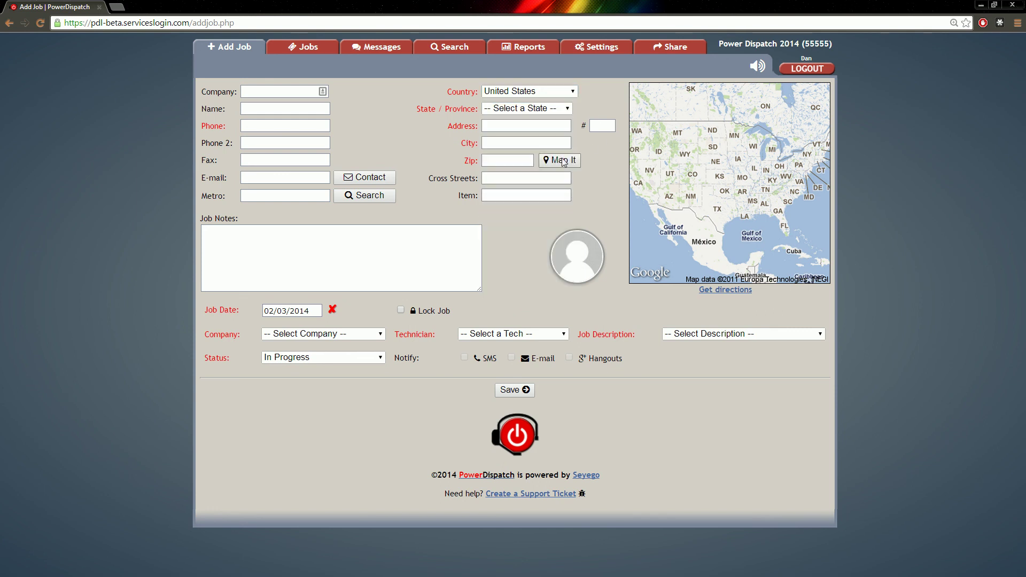